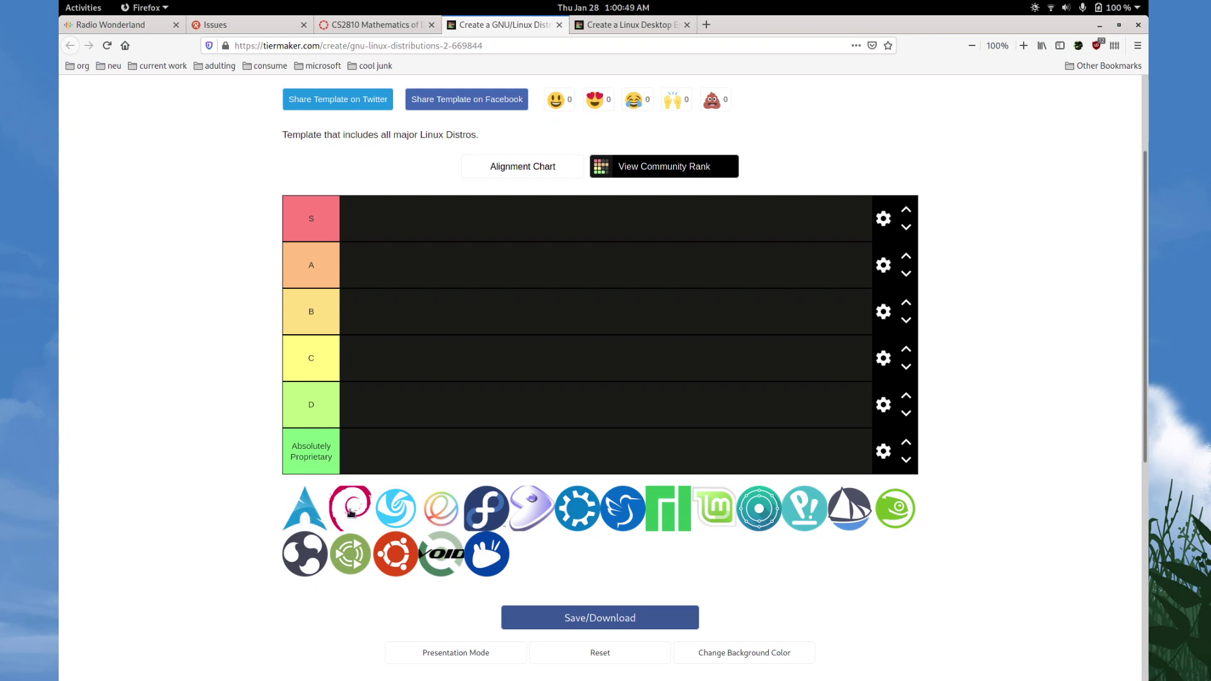
Step: Place the Debian logo in tier A and the Deepin logo in tier D of the distro tier list
left_click_drag(358, 514, 378, 272)
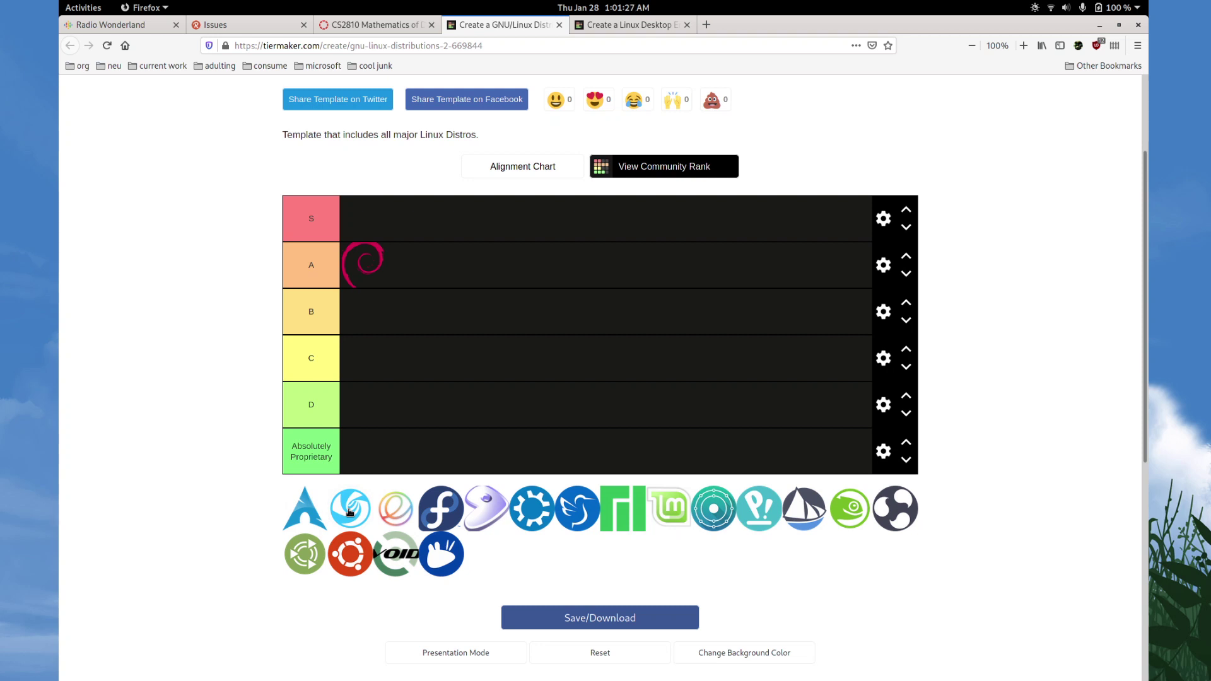
left_click_drag(350, 512, 363, 407)
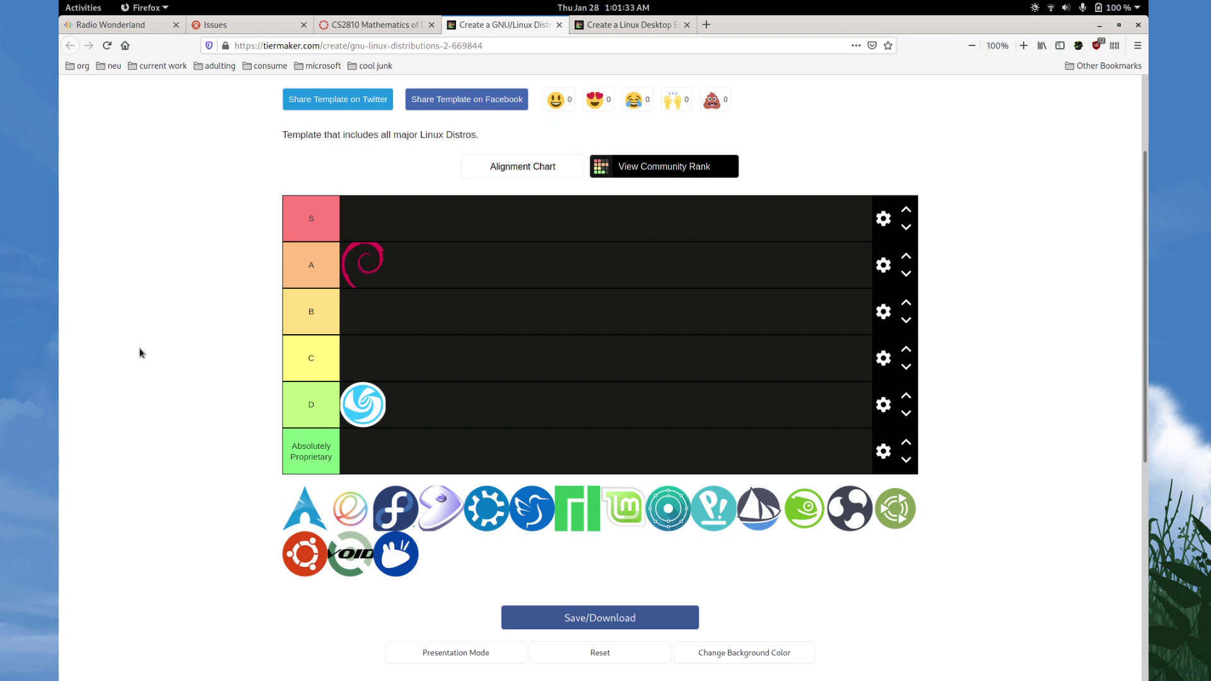
Step: Search the web for "deepin linux" in a new tab, look over the Deepin Technology Community homepage, and close that tab
left_click(709, 26)
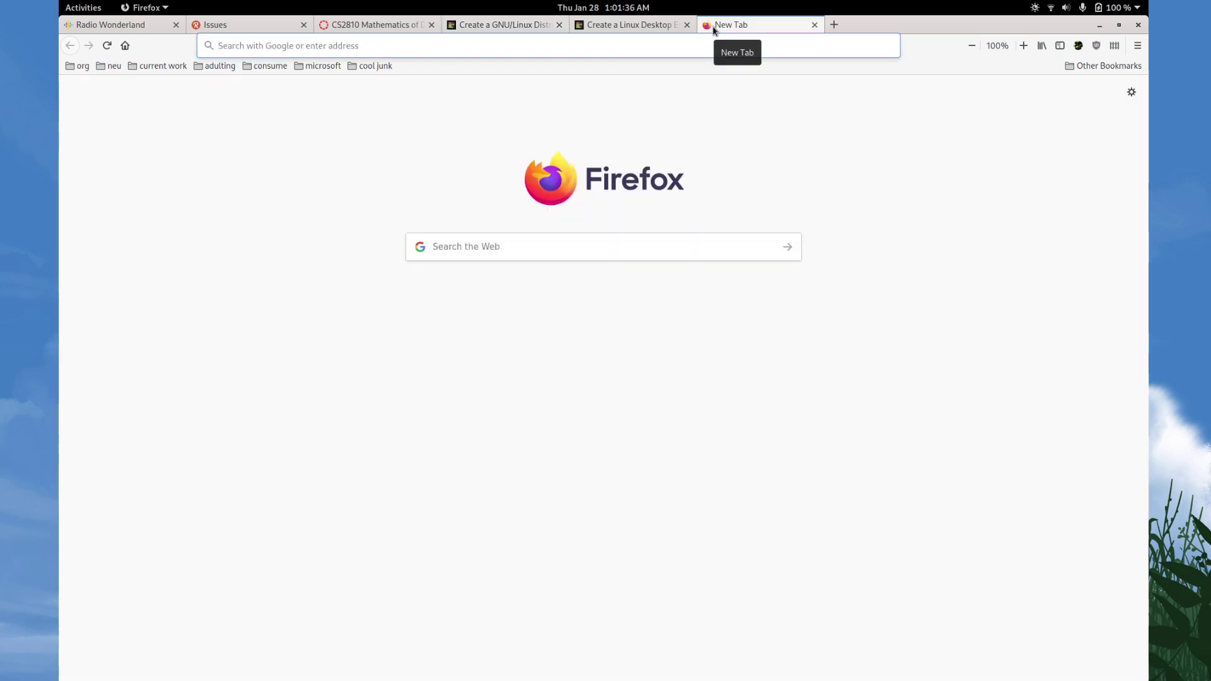
type("deepin")
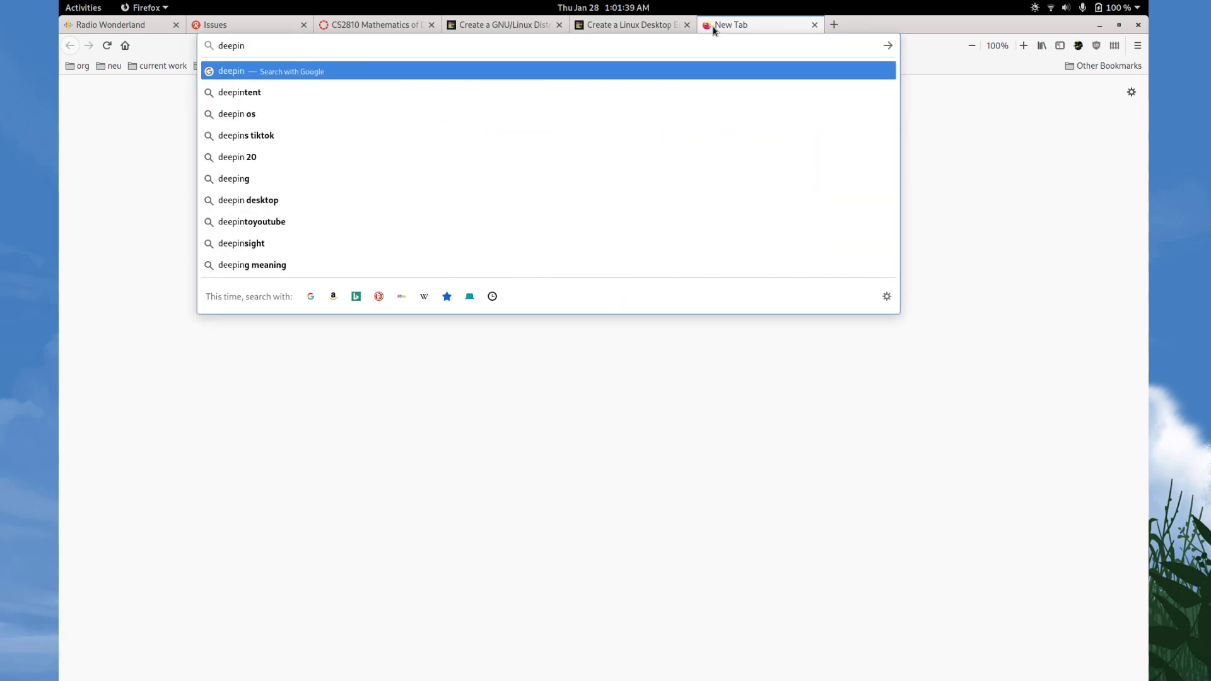
type(" linux")
key("Return")
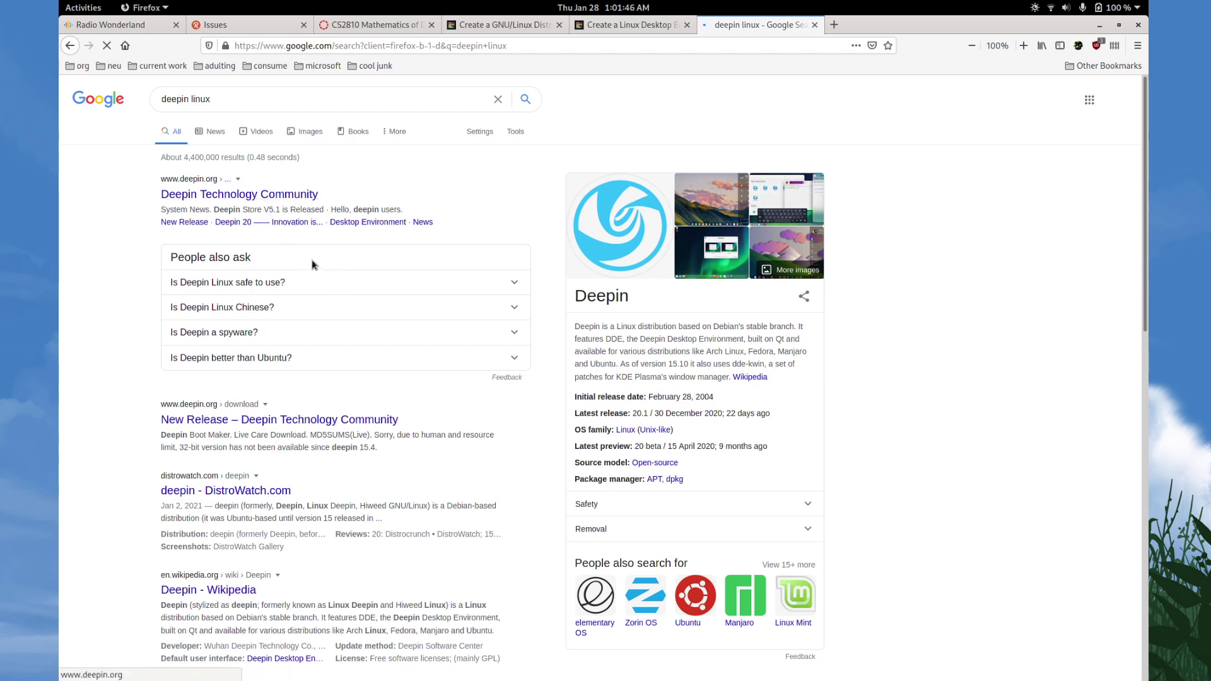
left_click(246, 197)
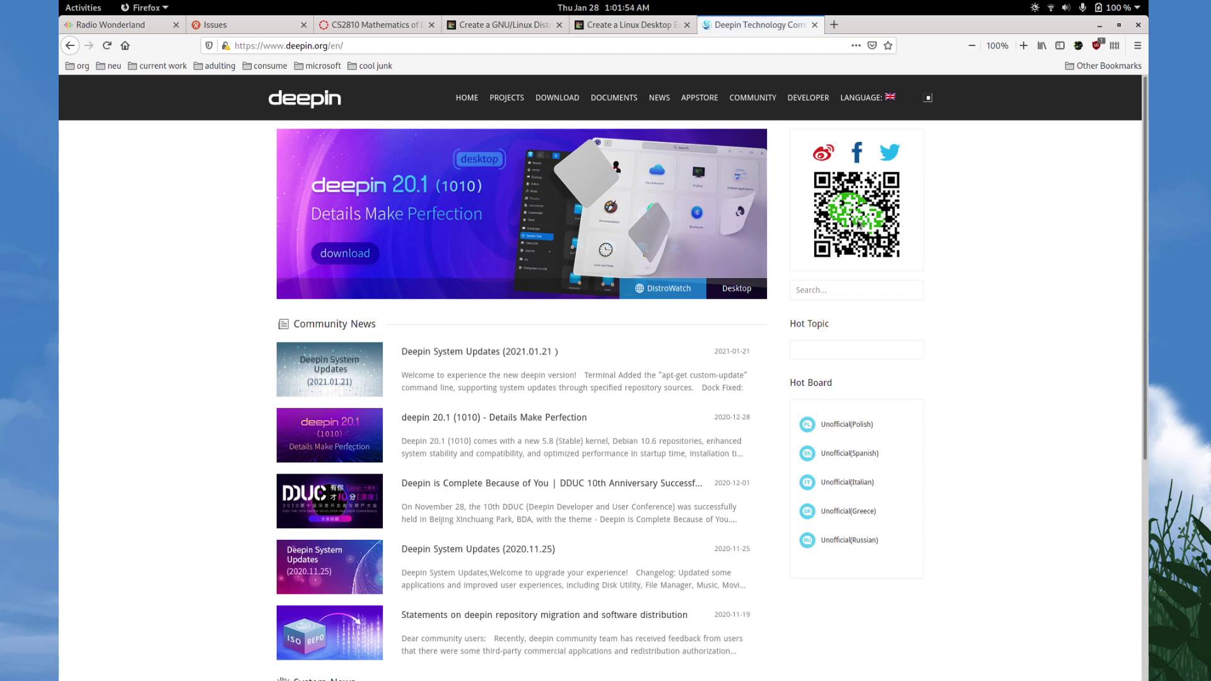
scroll(658, 339, "down", 2)
scroll(665, 341, "up", 2)
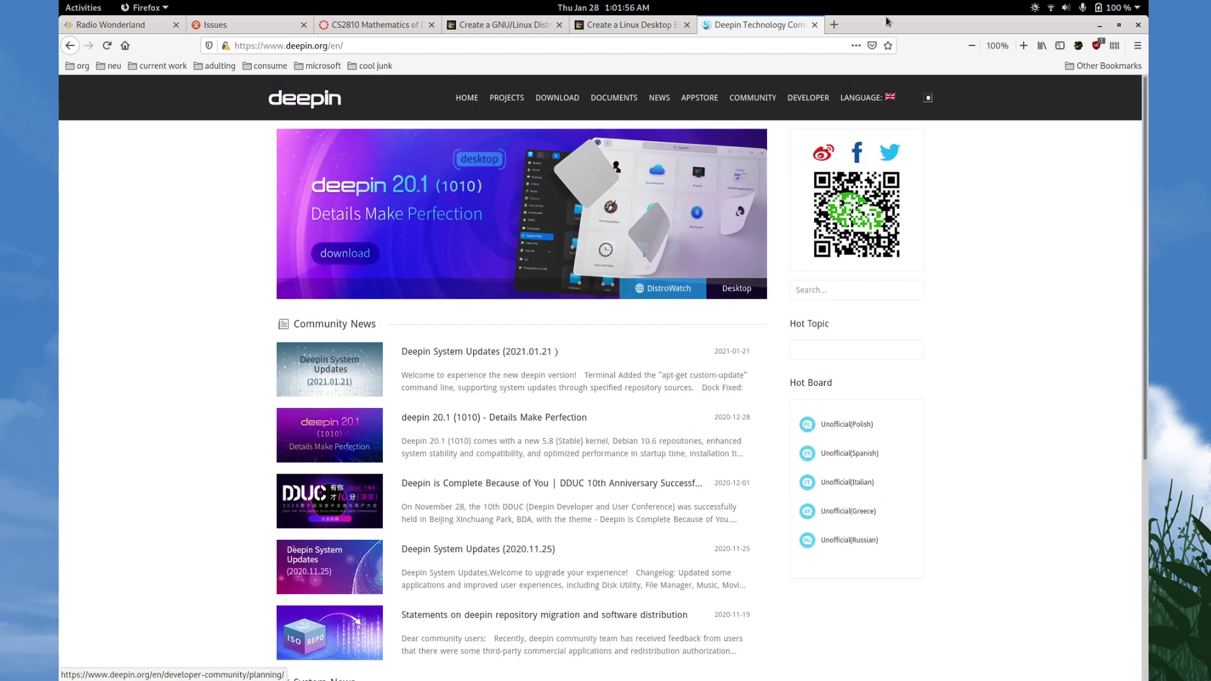
left_click(816, 25)
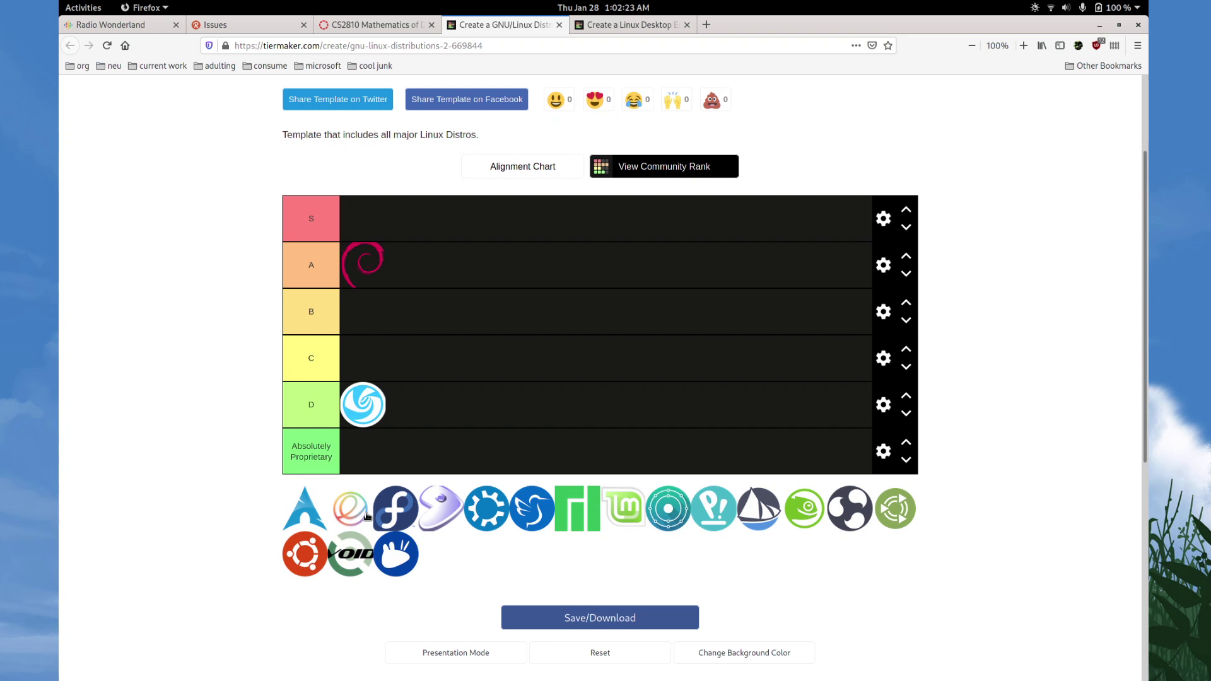
Step: Place elementary OS in tier C, Fedora in tier S, Gentoo in tier B and Kubuntu in tier A
left_click_drag(367, 516, 373, 367)
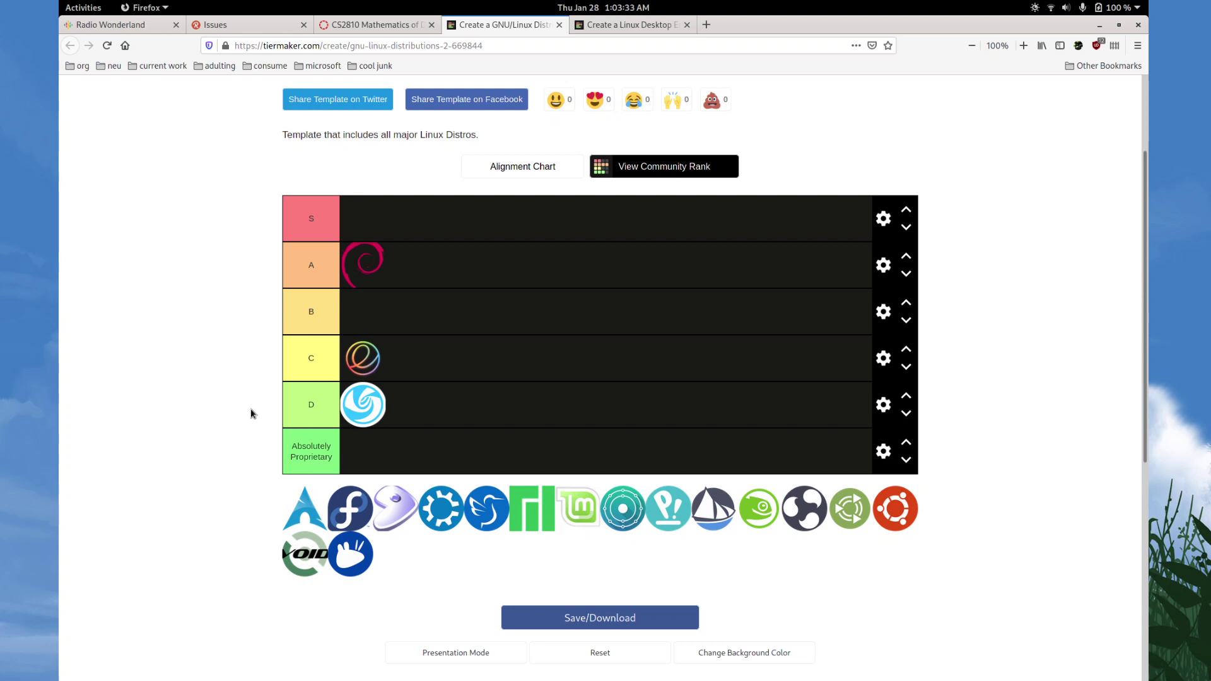
left_click_drag(365, 495, 382, 228)
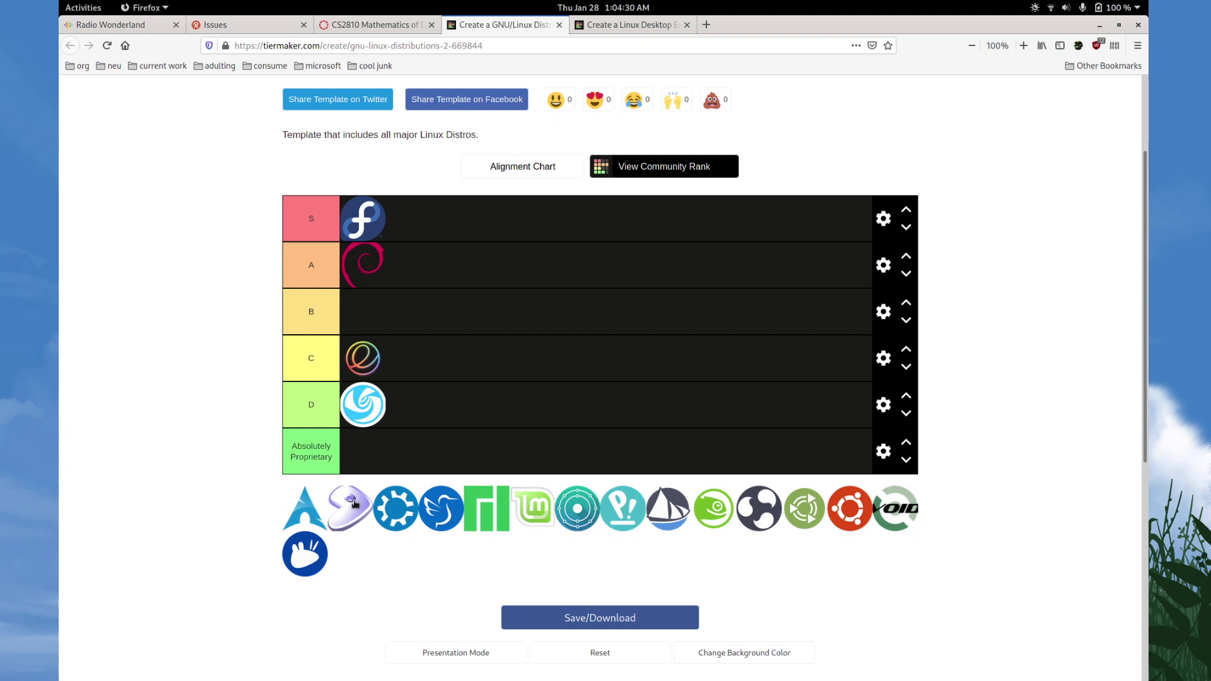
left_click_drag(361, 504, 392, 303)
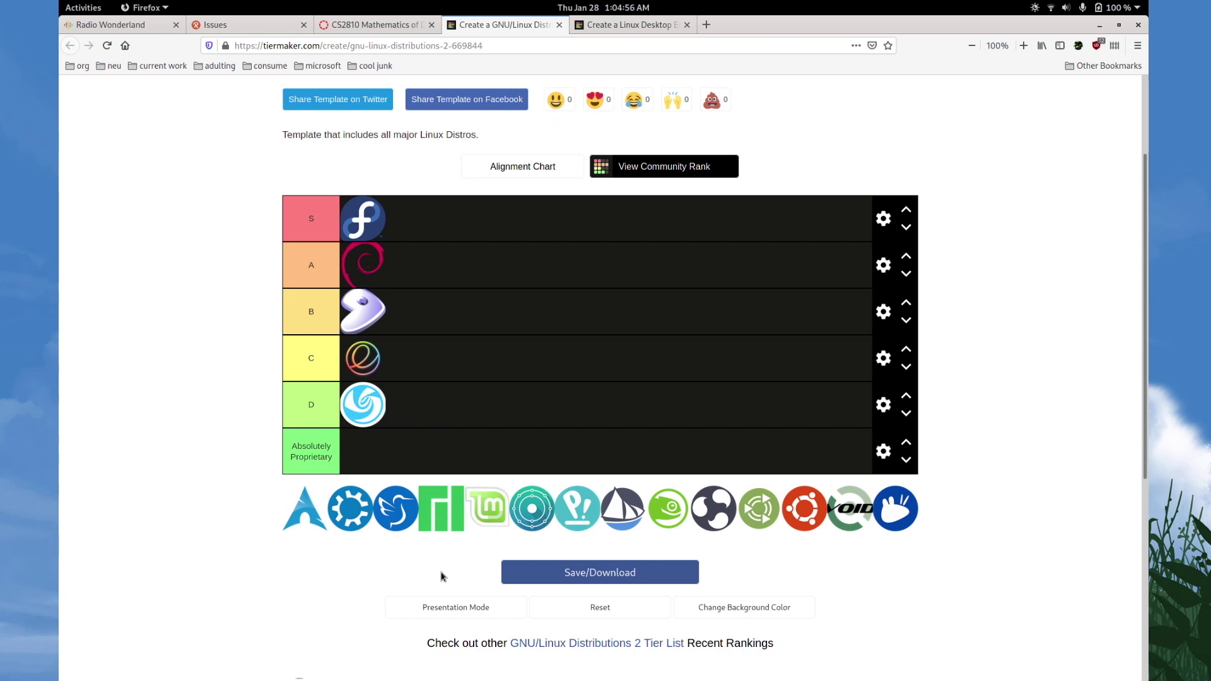
left_click_drag(360, 516, 461, 268)
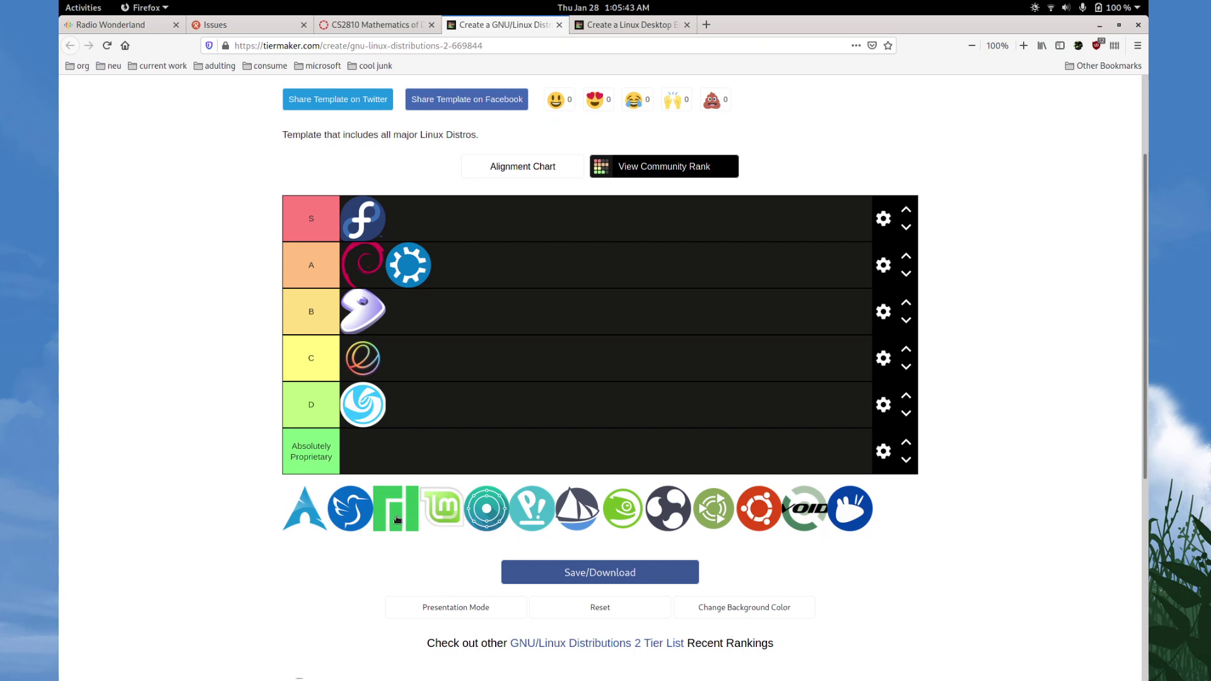
Step: Rank Manjaro, Linux Mint and Solus in tier C, KDE neon in tier A and Pop!_OS in tier S
left_click_drag(397, 519, 457, 367)
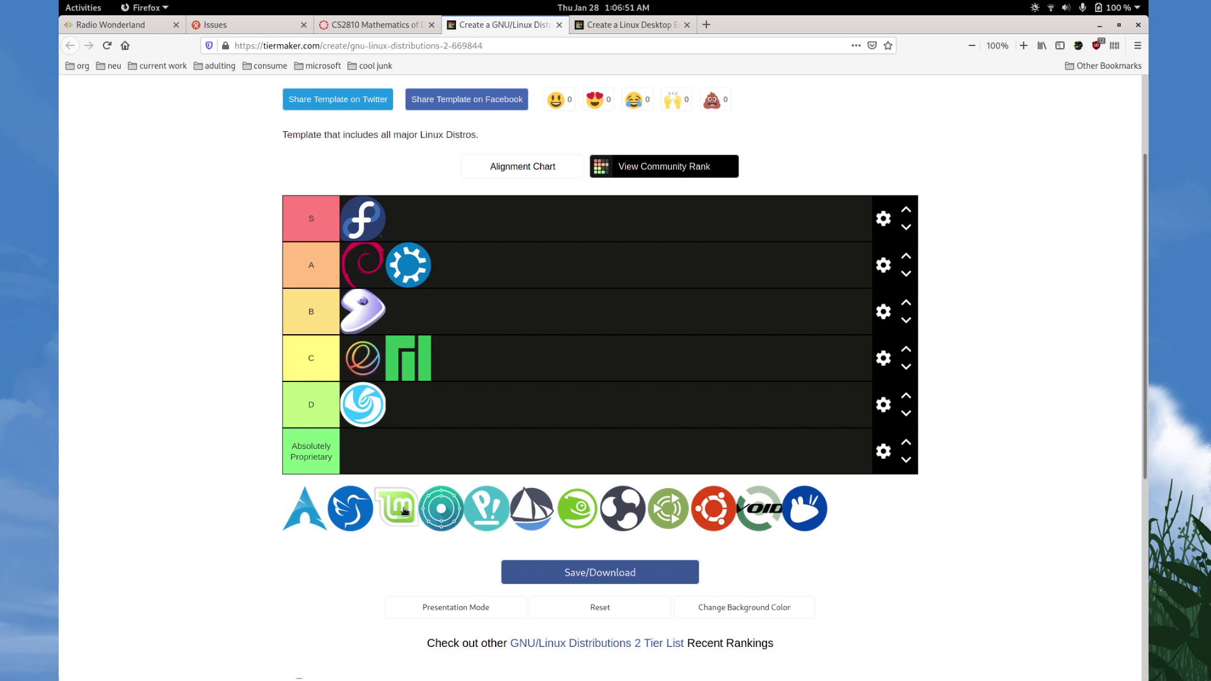
left_click_drag(404, 510, 466, 358)
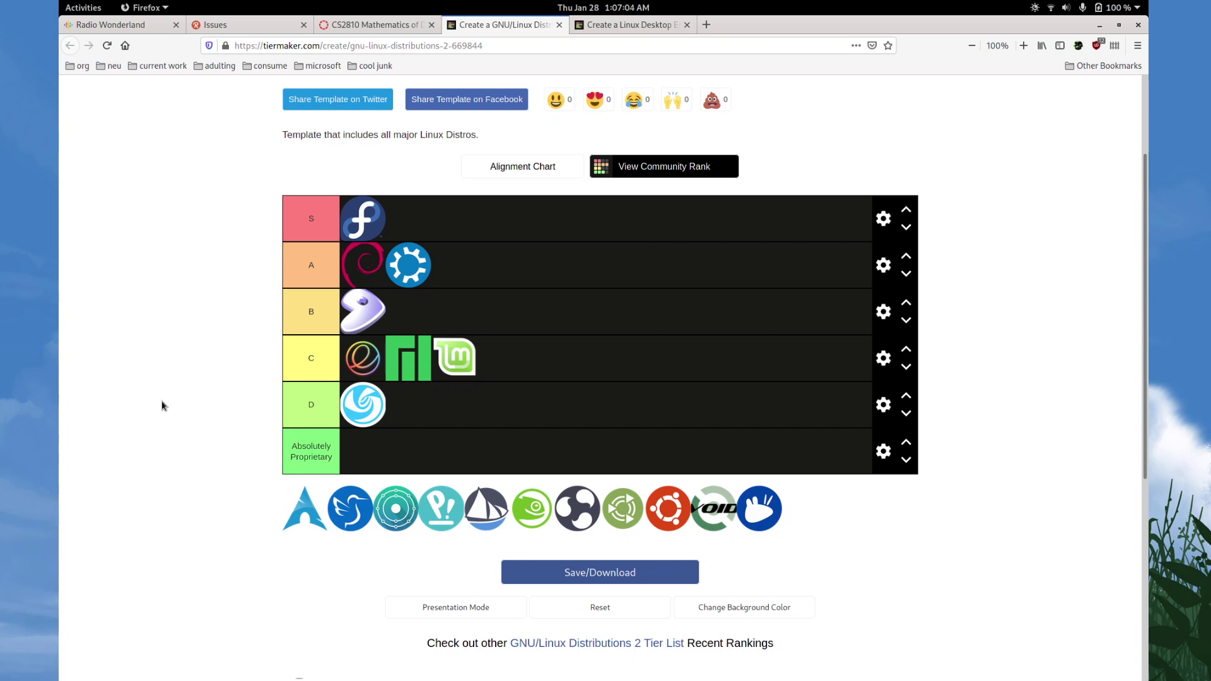
left_click_drag(402, 508, 428, 278)
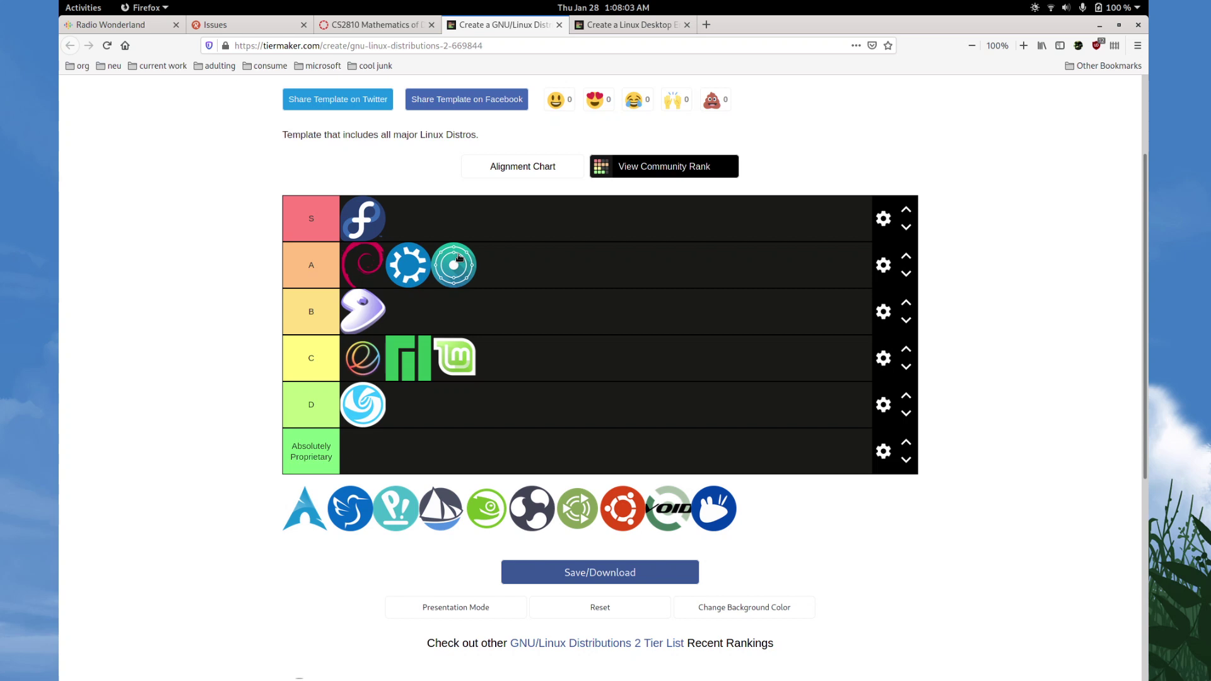
left_click_drag(394, 525, 410, 221)
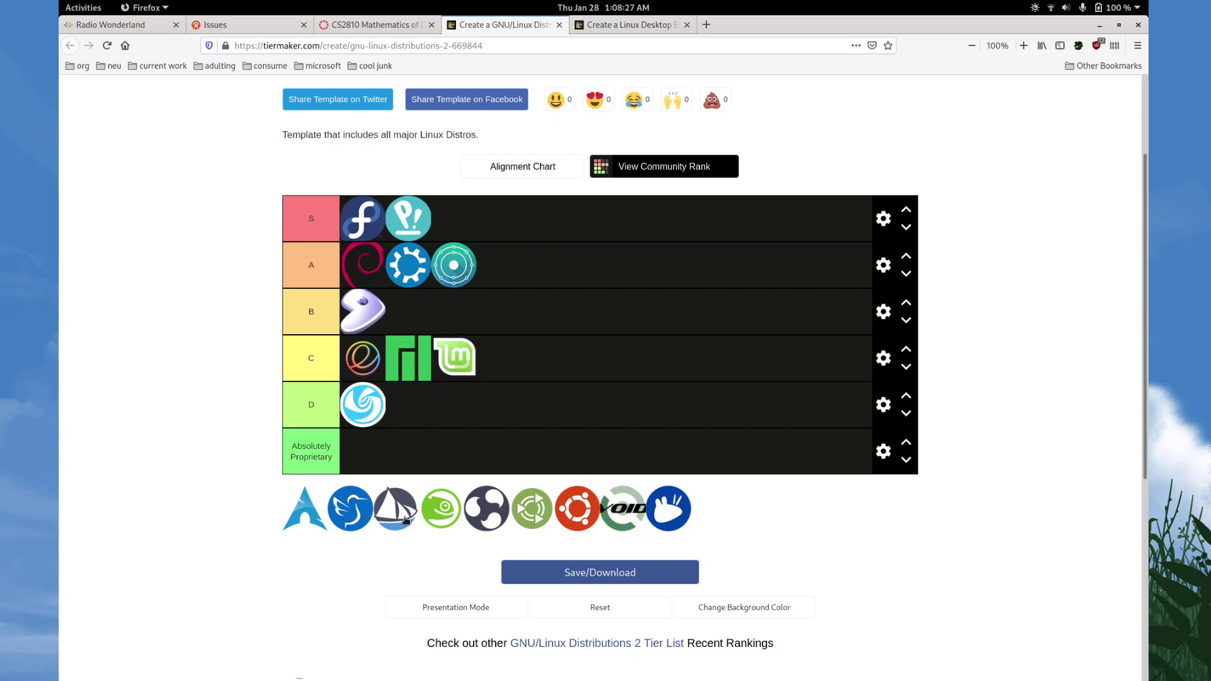
left_click_drag(404, 520, 529, 375)
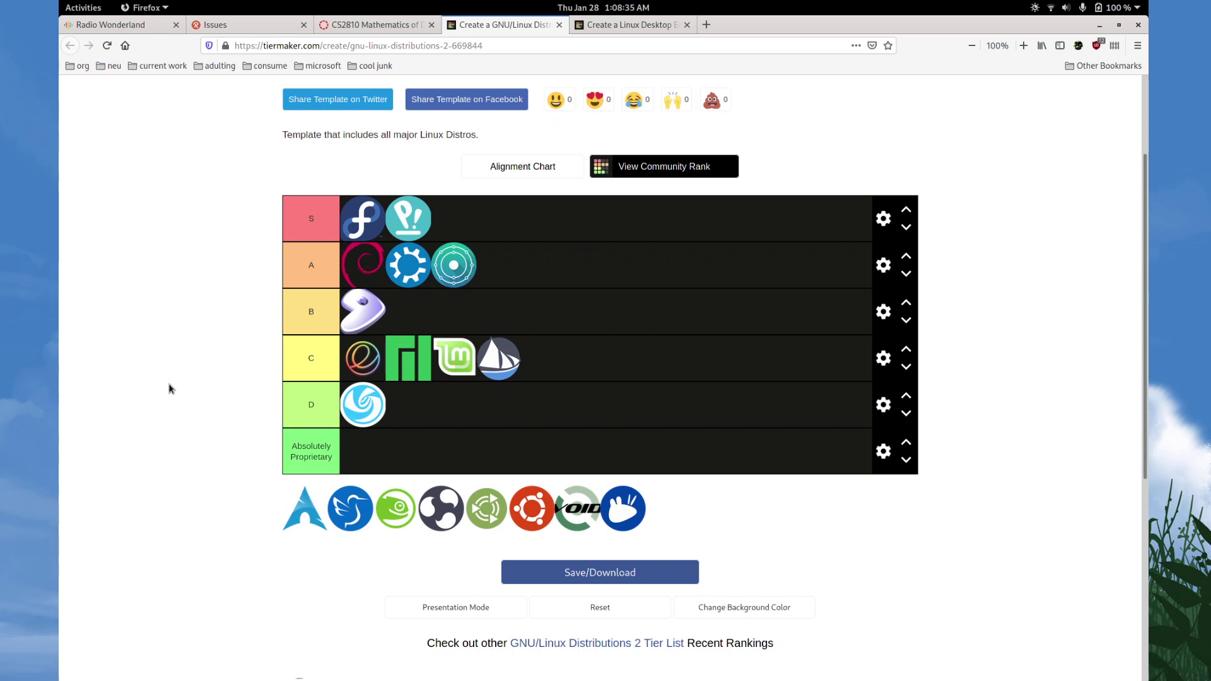
Step: Reorder tier C so that Linux Mint comes first and Solus second, ahead of elementary OS and Manjaro
left_click_drag(453, 363, 351, 362)
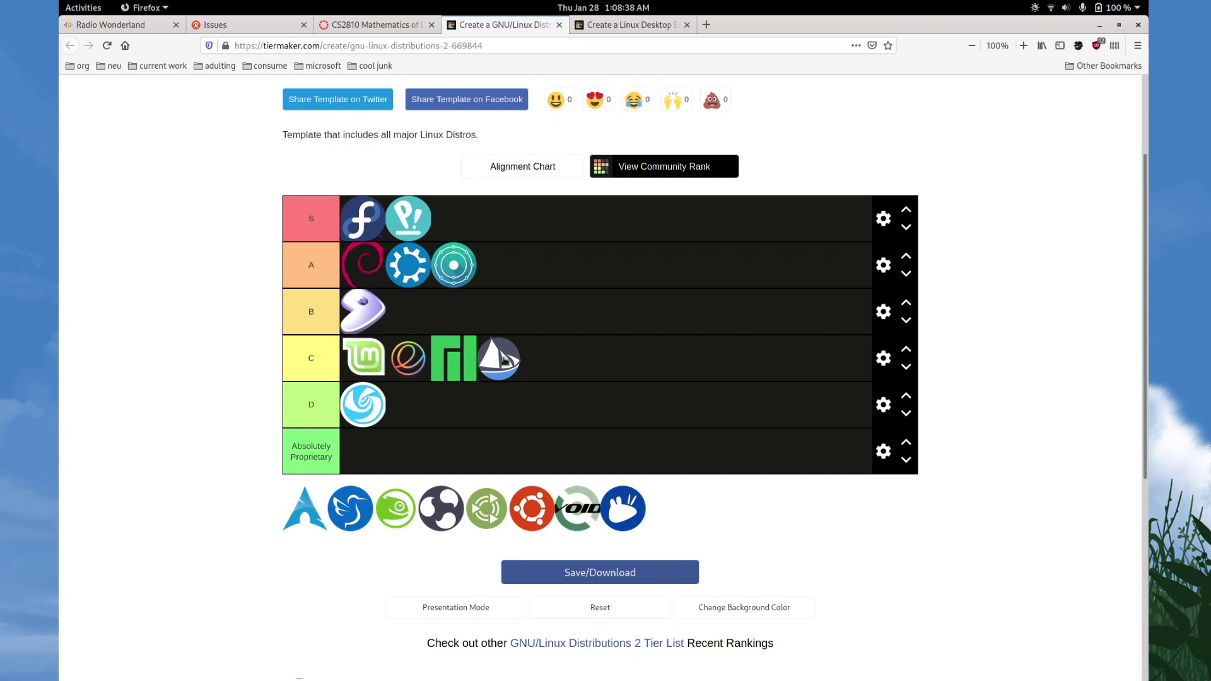
left_click_drag(499, 361, 410, 361)
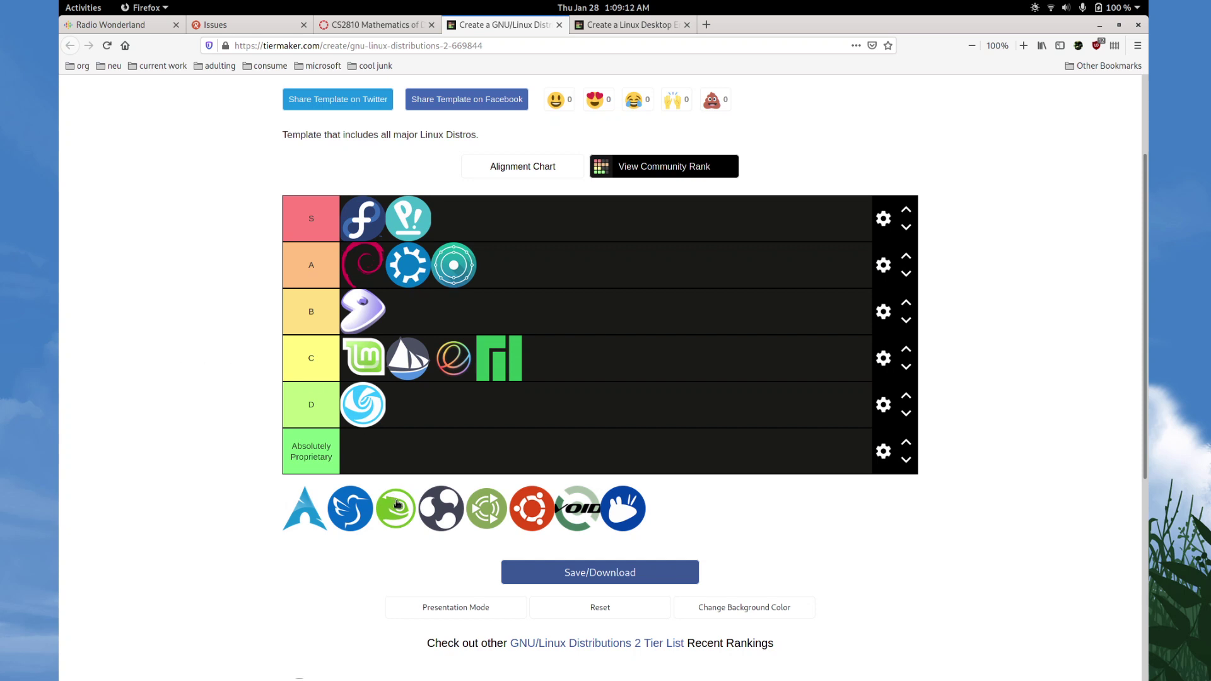
Step: Add openSUSE and Ubuntu MATE to tier B, and Ubuntu Budgie and Lubuntu to tier D
left_click_drag(398, 504, 454, 312)
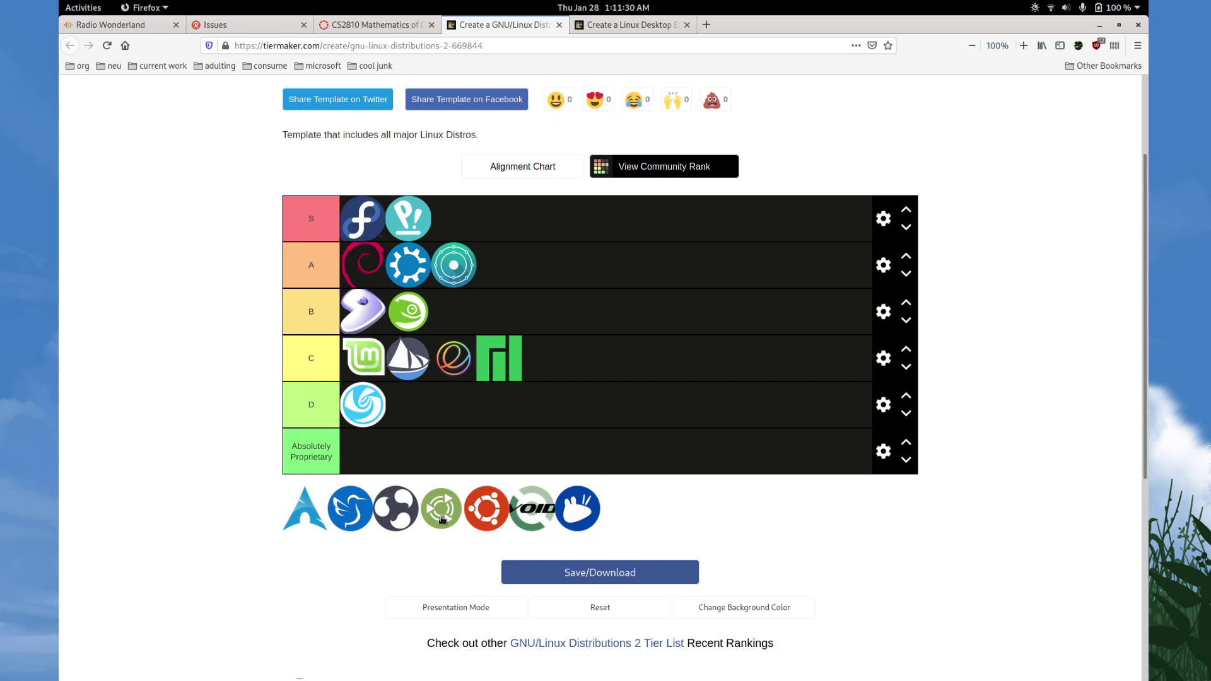
left_click_drag(442, 518, 476, 324)
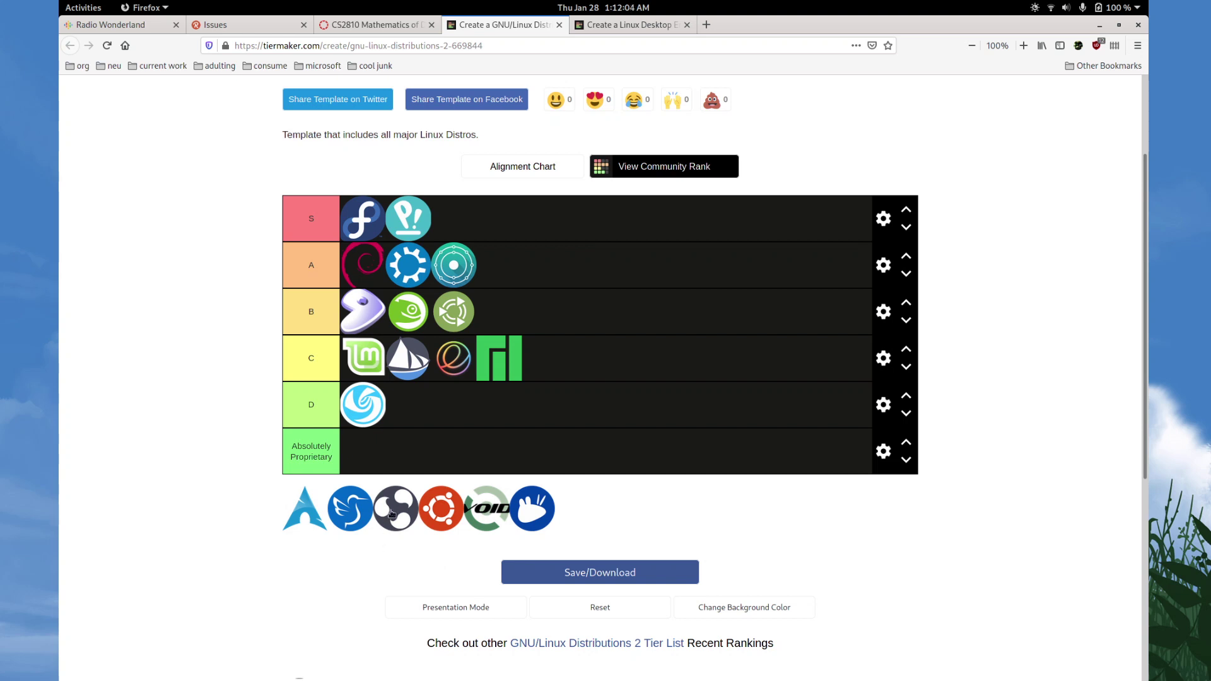
left_click_drag(391, 512, 399, 406)
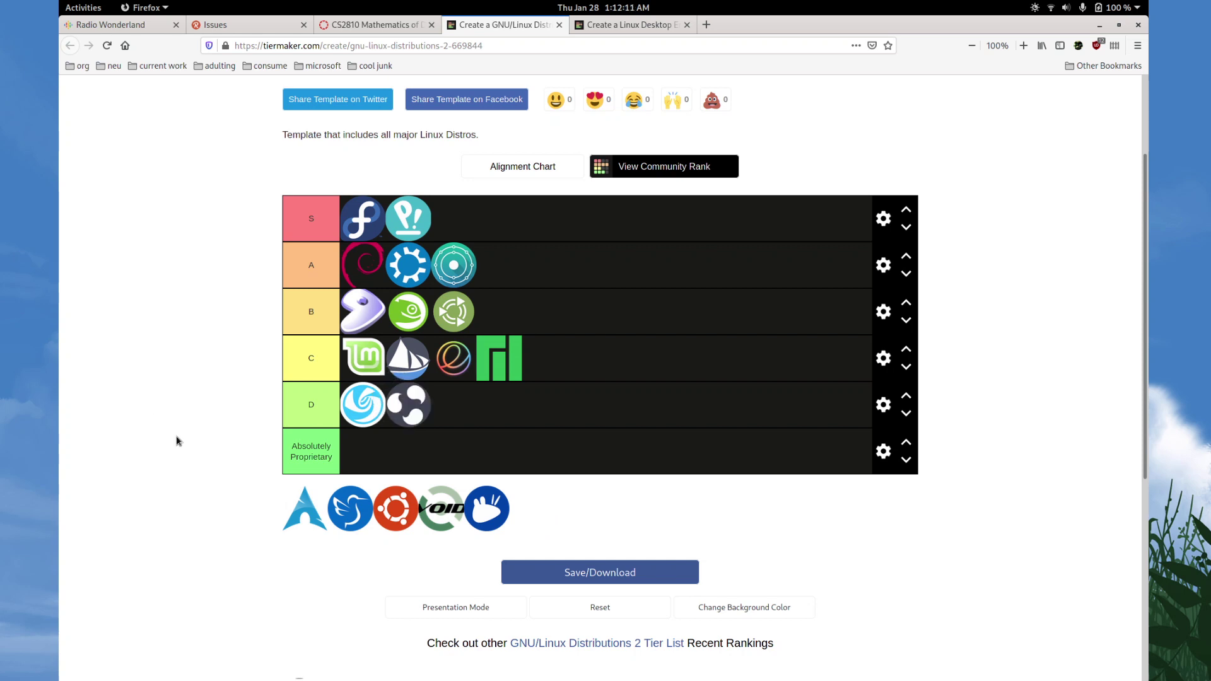
left_click_drag(352, 508, 445, 398)
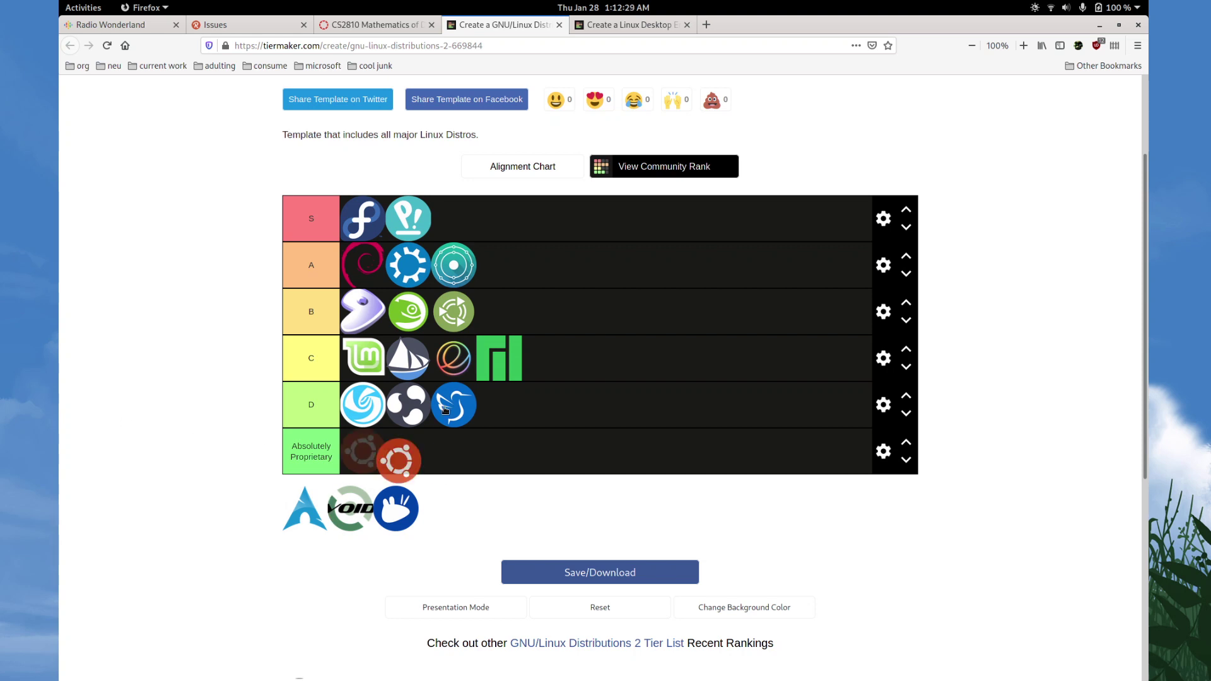
Step: Place Ubuntu first in tier A, and insert Xubuntu into tier B between openSUSE and Ubuntu MATE
left_click_drag(343, 512, 387, 266)
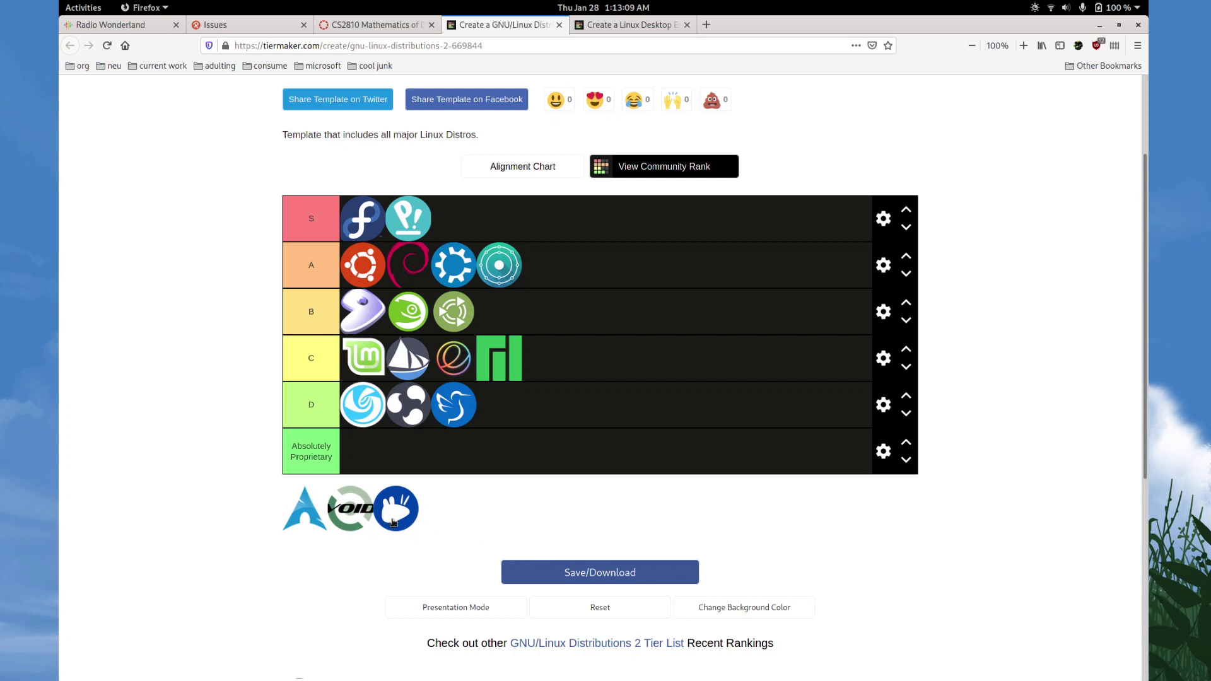
left_click_drag(393, 522, 454, 314)
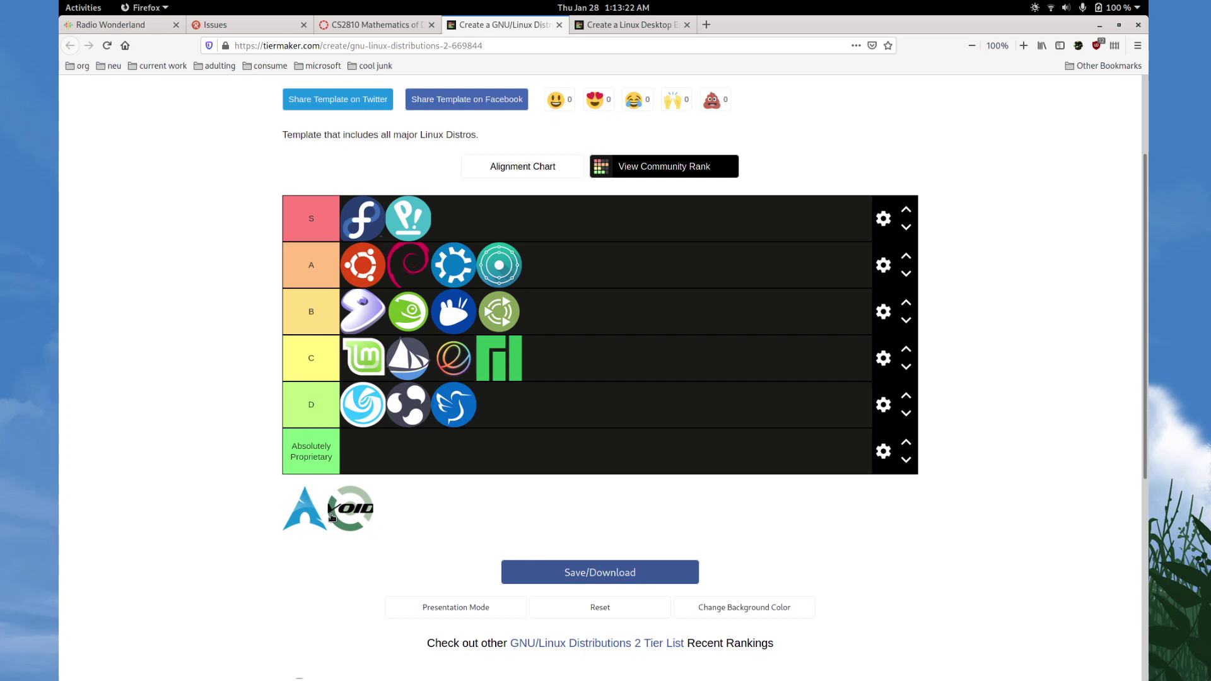
Step: Place Arch Linux in tier B, then promote it to the front of tier A, ahead of Ubuntu
left_click_drag(306, 507, 362, 311)
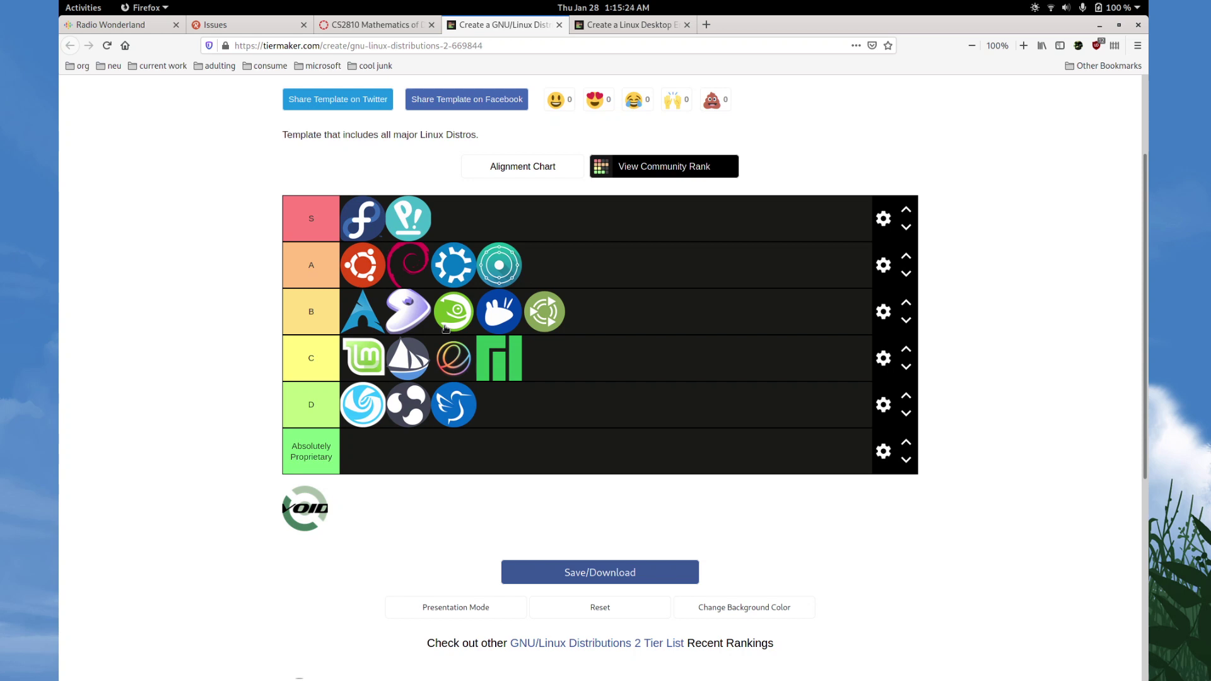
left_click_drag(361, 316, 447, 266)
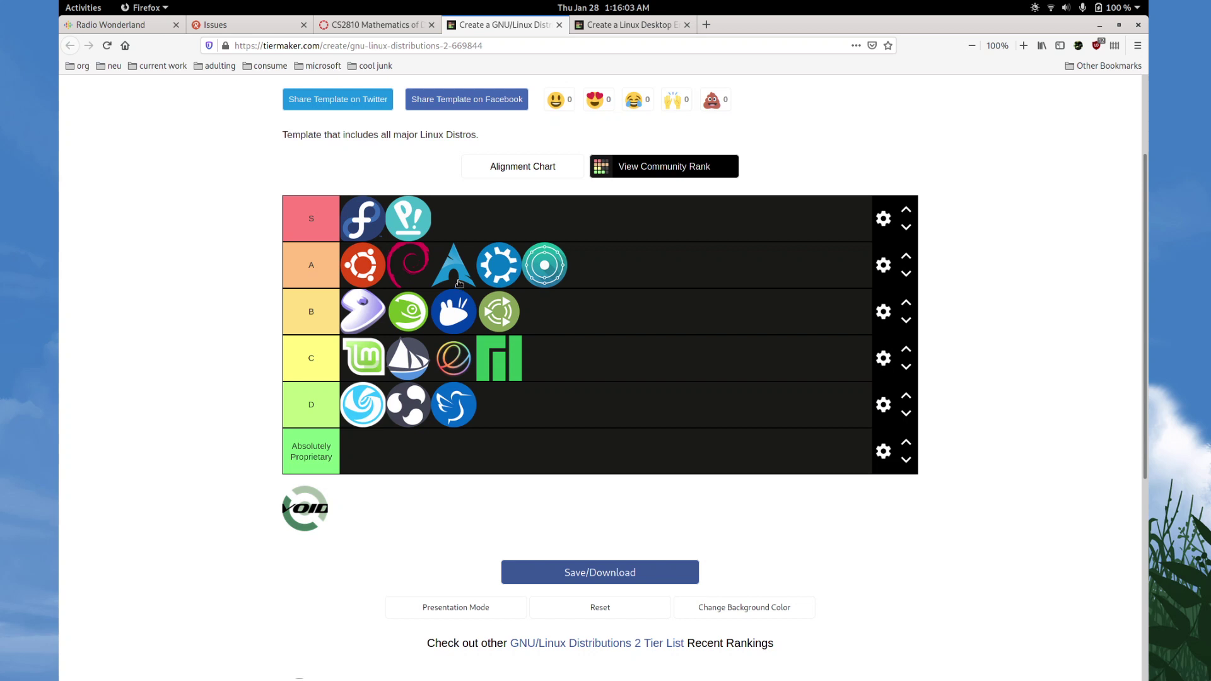
left_click_drag(458, 275, 295, 289)
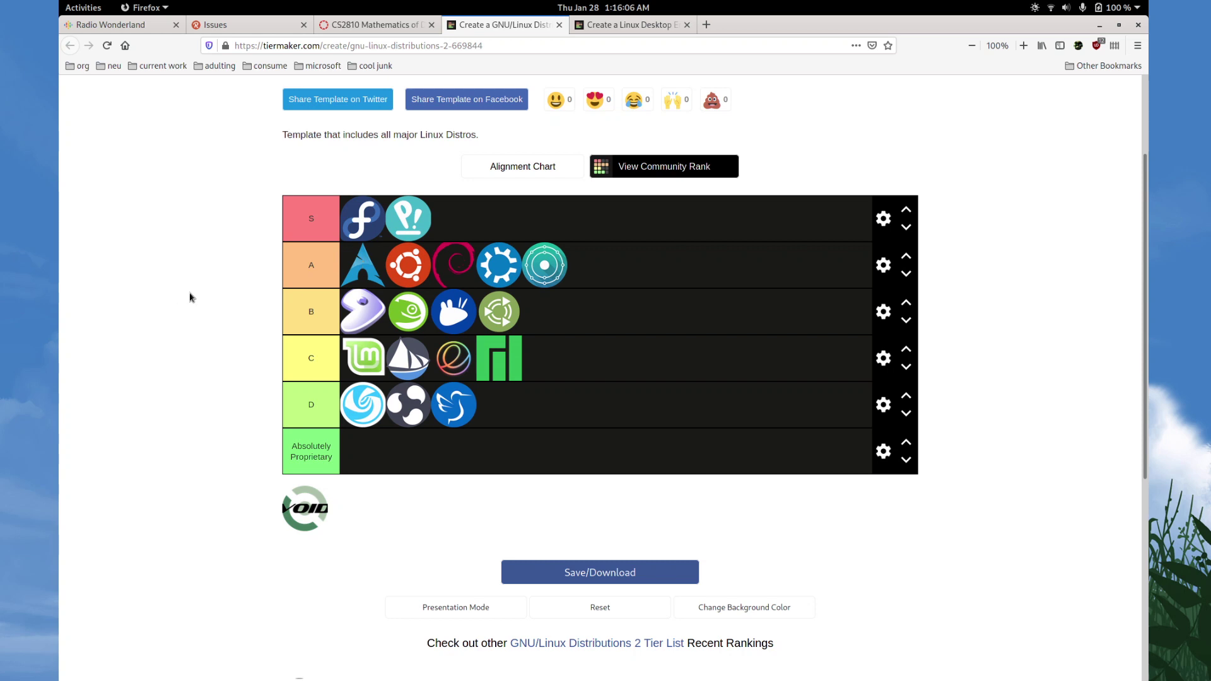